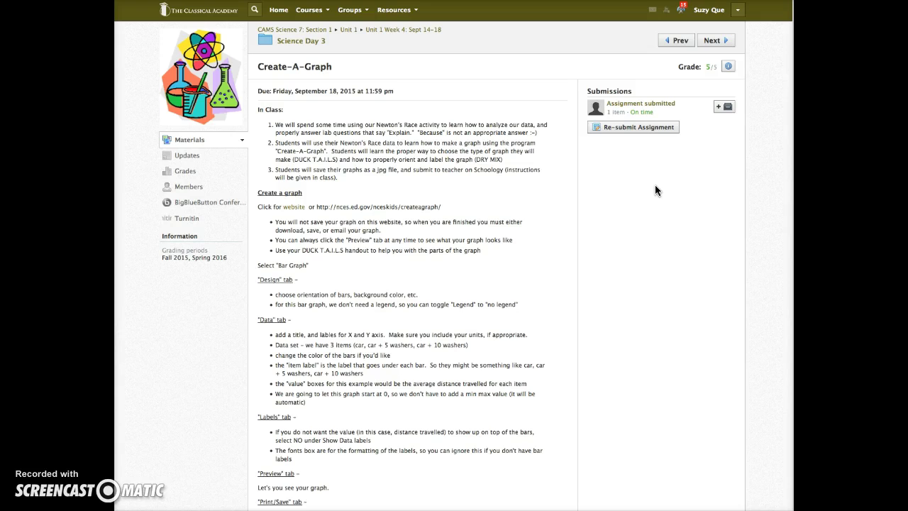
Add the graded Create-A-Graph submission to the Untitled Portfolio and dismiss the confirmation.
{"action": "left_click", "coordinate": [719, 108]}
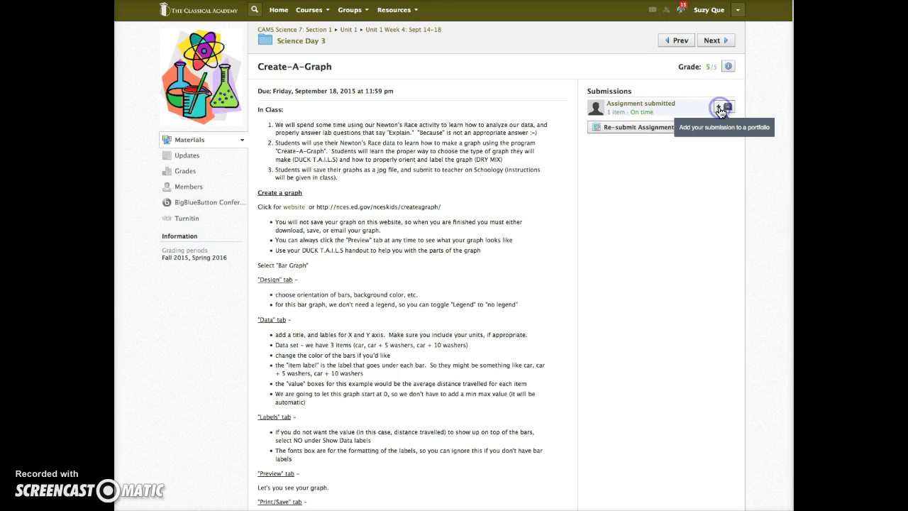
{"action": "left_click", "coordinate": [719, 110]}
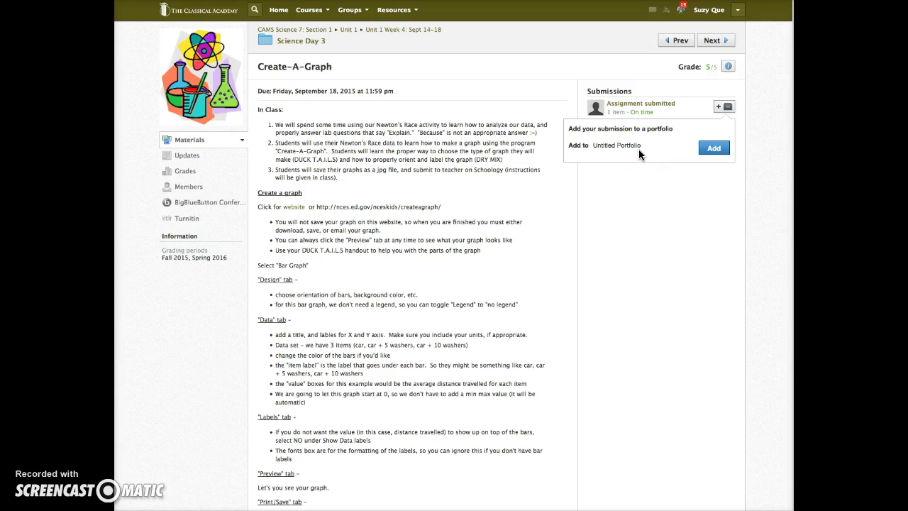
{"action": "left_click", "coordinate": [716, 152]}
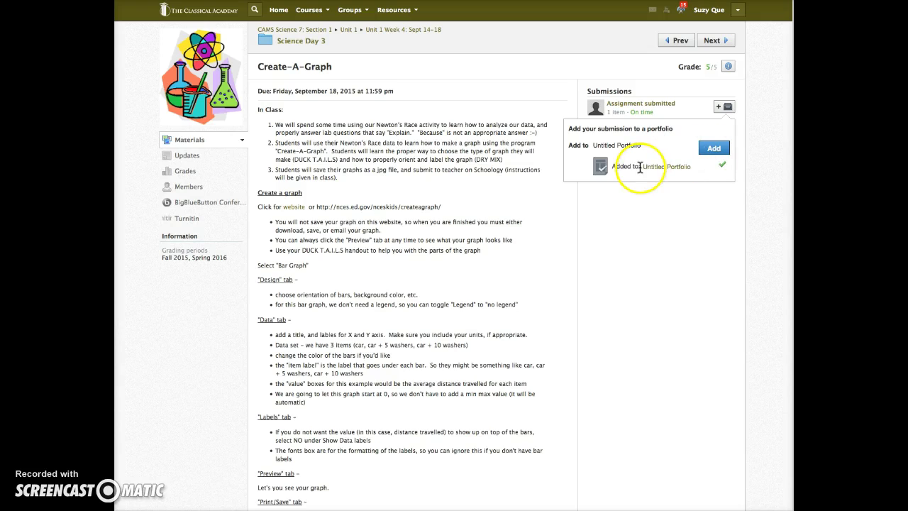
{"action": "left_click", "coordinate": [651, 210]}
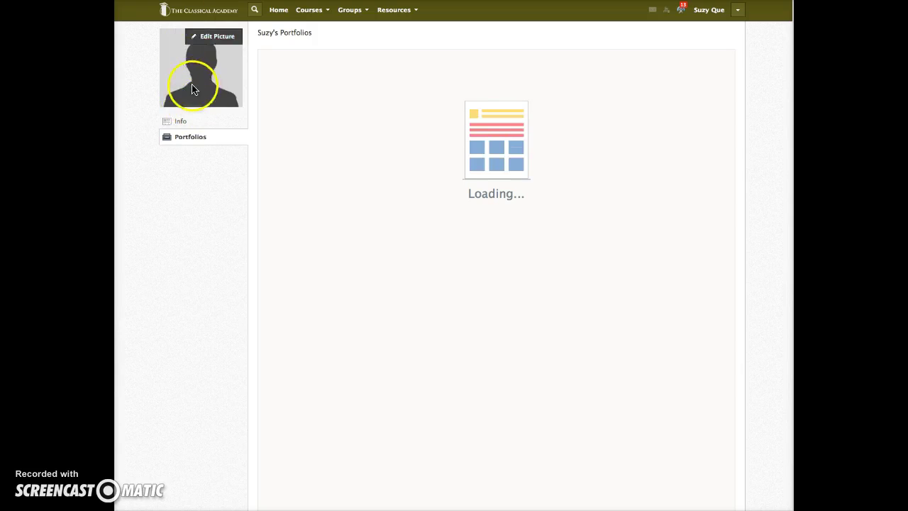
Open Suzy's Portfolios list showing the one-item Untitled Portfolio card.
{"action": "left_click", "coordinate": [188, 141]}
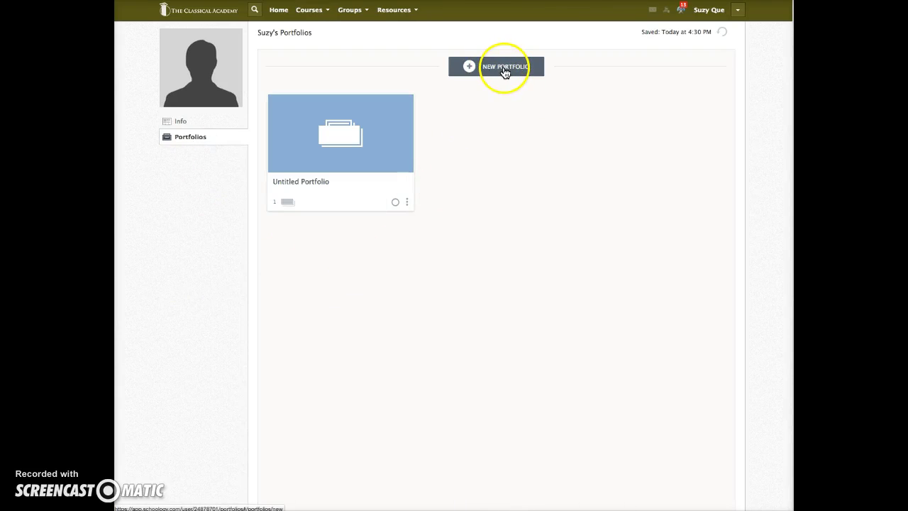
Open the Untitled Portfolio, leave its title and description unchanged, and list the addable item types.
{"action": "left_click", "coordinate": [328, 133]}
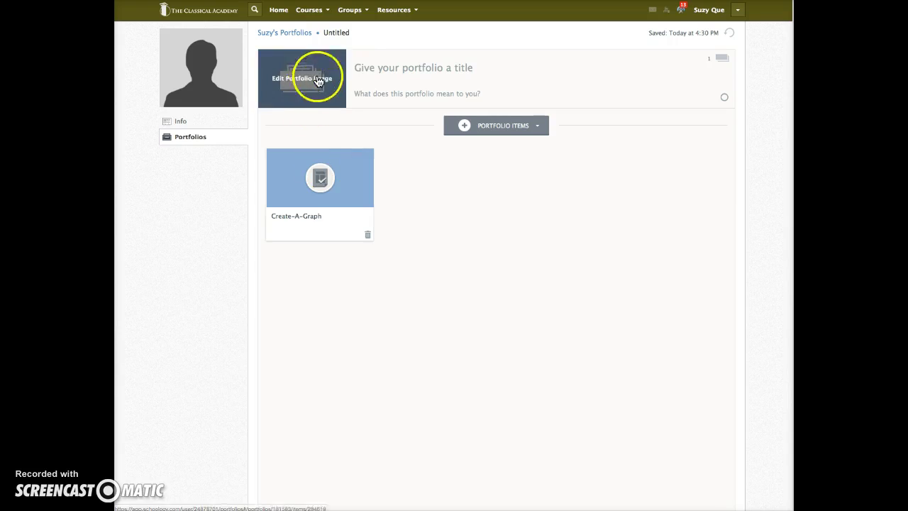
{"action": "left_click", "coordinate": [353, 69]}
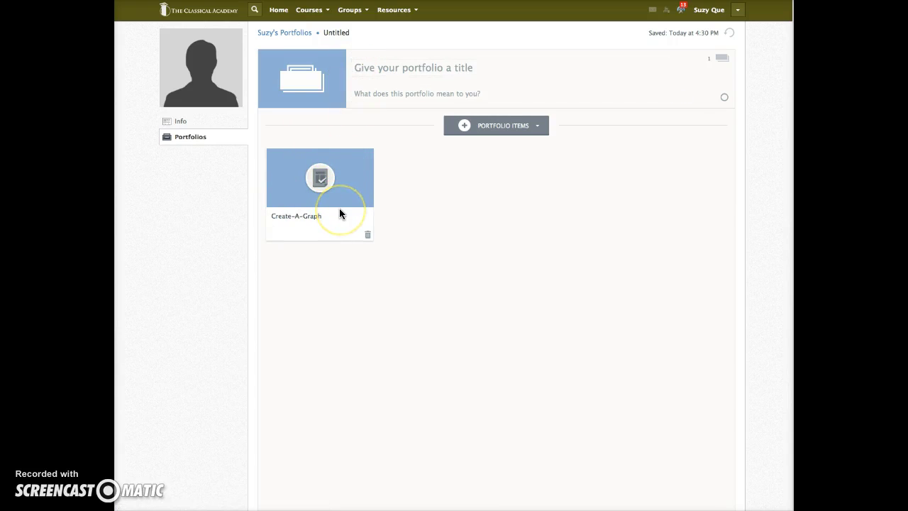
{"action": "mouse_move", "coordinate": [413, 67]}
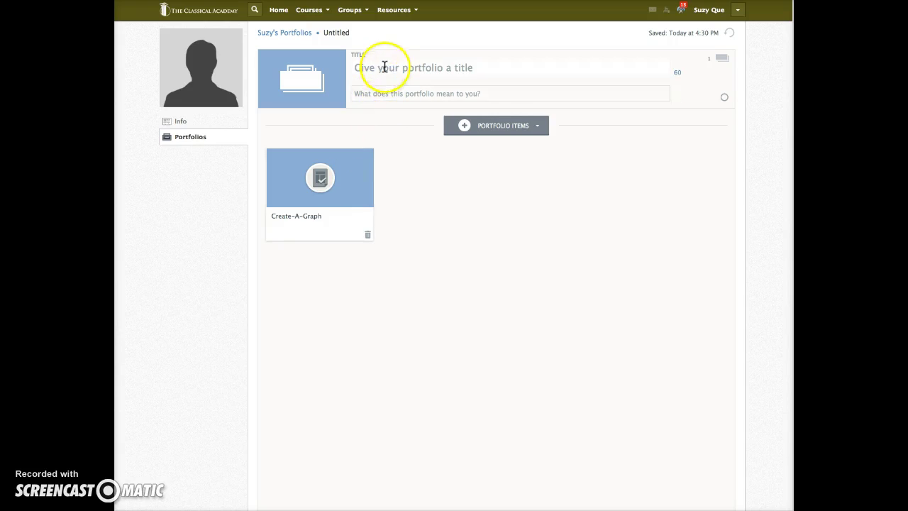
{"action": "left_click", "coordinate": [390, 97]}
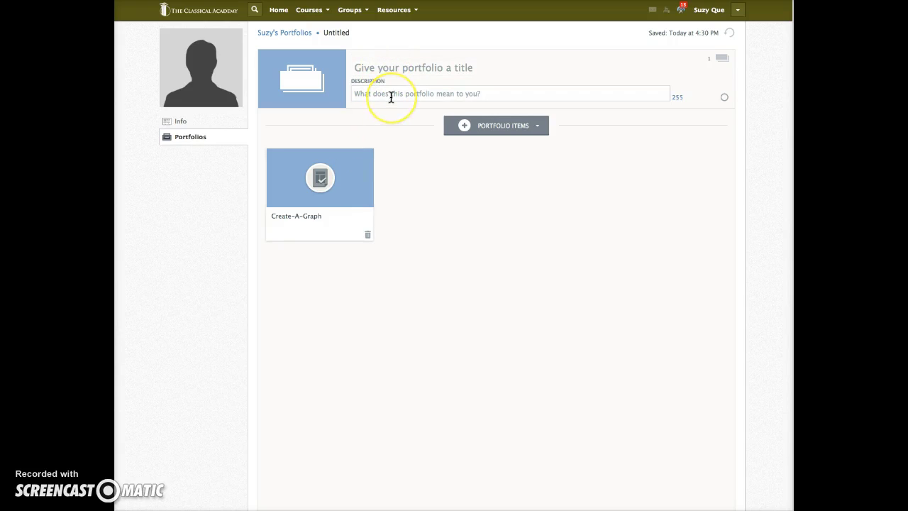
{"action": "left_click", "coordinate": [289, 95]}
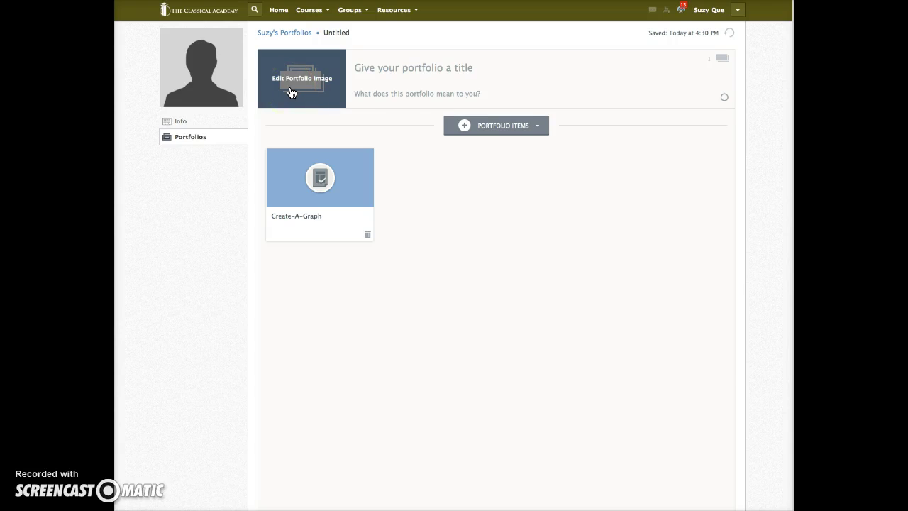
{"action": "left_click", "coordinate": [565, 171]}
{"action": "left_click", "coordinate": [525, 125]}
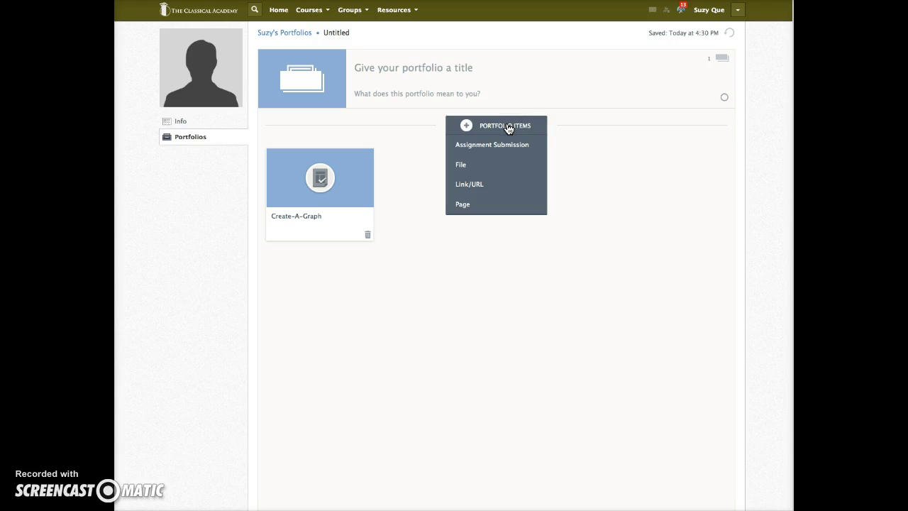
{"action": "left_click", "coordinate": [473, 148]}
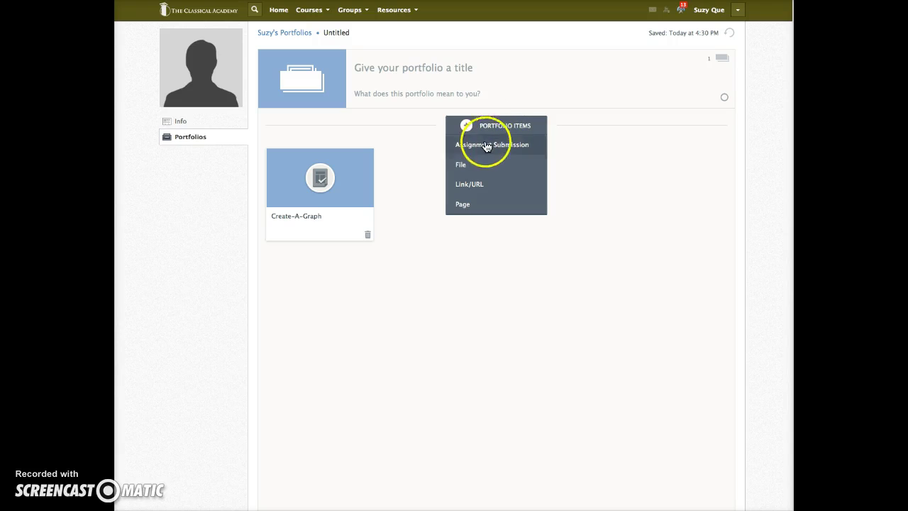
{"action": "left_click", "coordinate": [466, 151]}
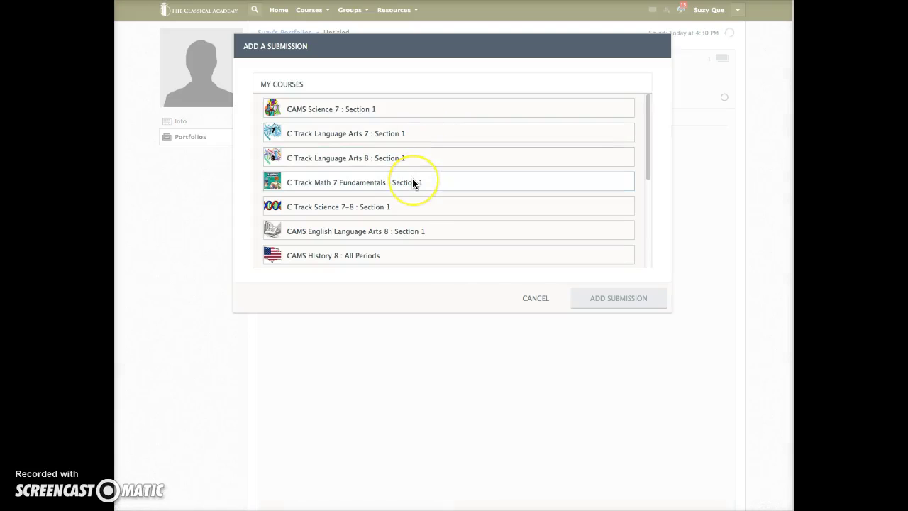
{"action": "left_click", "coordinate": [325, 108]}
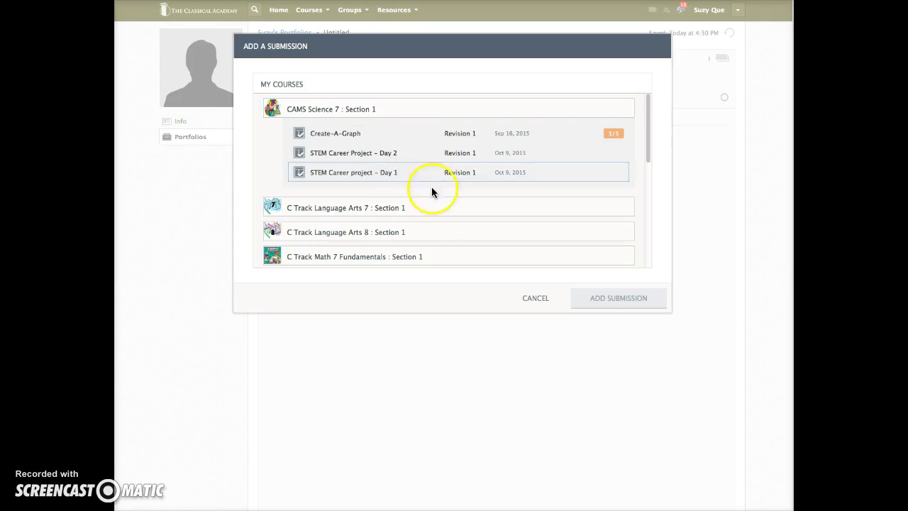
{"action": "left_click", "coordinate": [532, 301]}
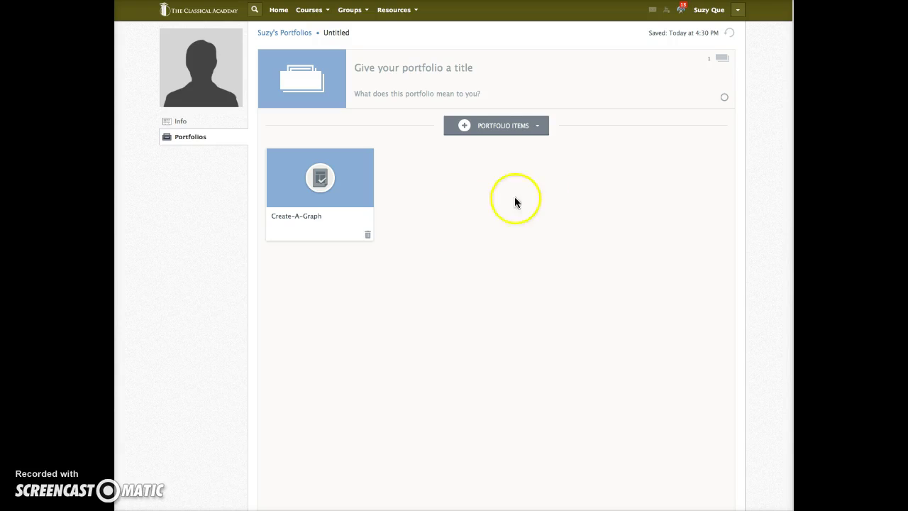
{"action": "left_click", "coordinate": [482, 126]}
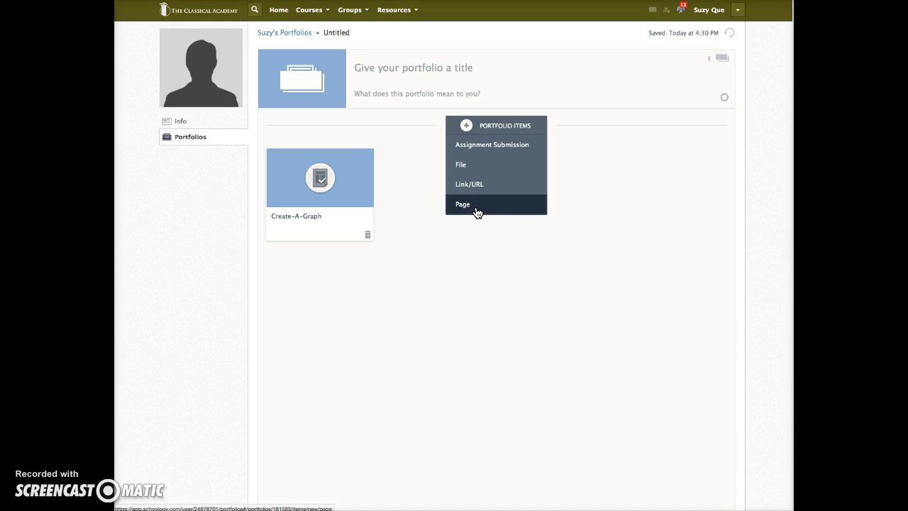
{"action": "left_click", "coordinate": [457, 270]}
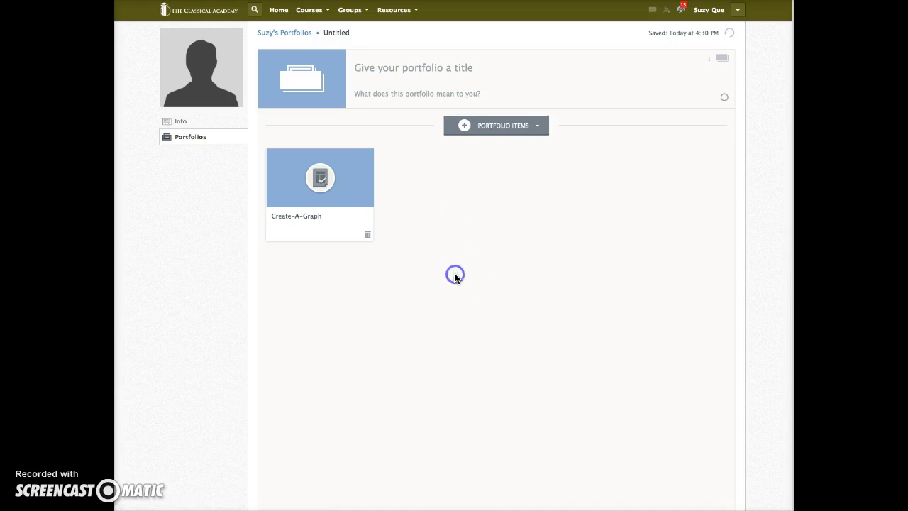
{"action": "left_click", "coordinate": [350, 284]}
{"action": "left_click", "coordinate": [554, 137]}
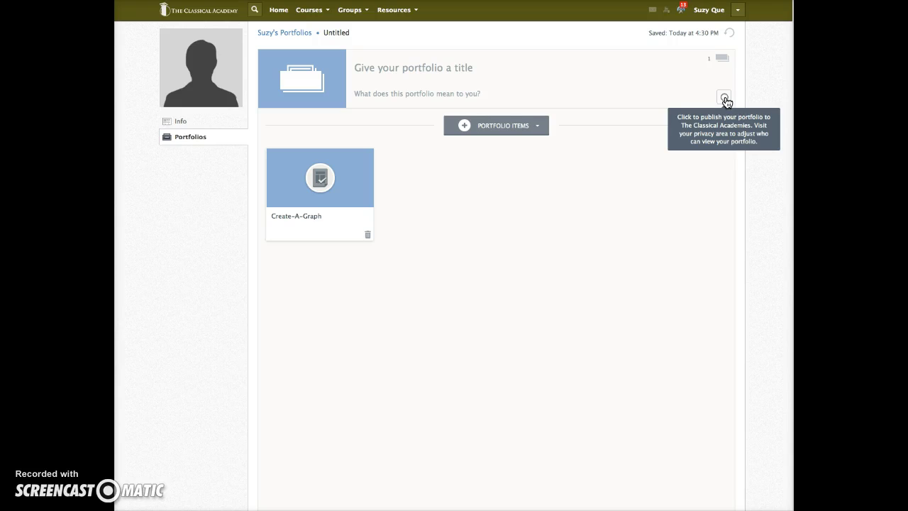
{"action": "left_click", "coordinate": [725, 98]}
{"action": "left_click", "coordinate": [677, 185]}
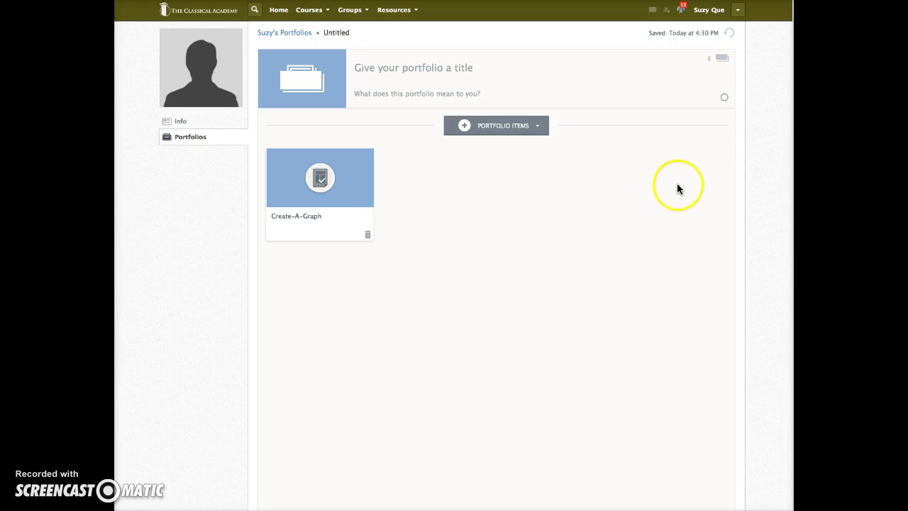
{"action": "left_click", "coordinate": [636, 210]}
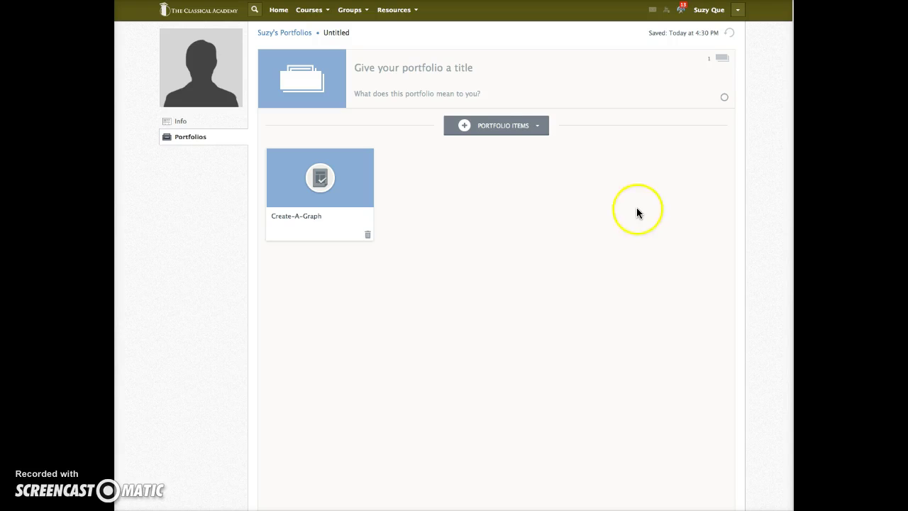
{"action": "left_click", "coordinate": [505, 227]}
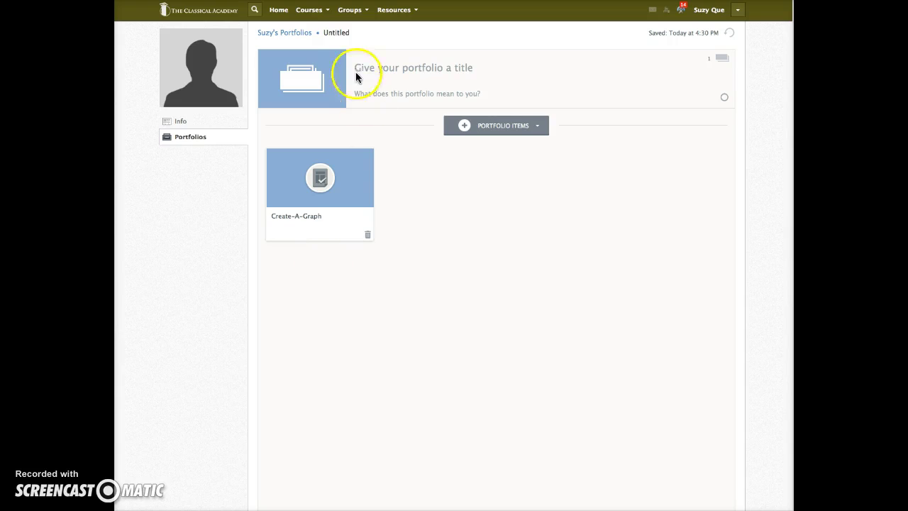
Return to Suzy's Portfolios and share the Untitled Portfolio to get its public link.
{"action": "left_click", "coordinate": [291, 34]}
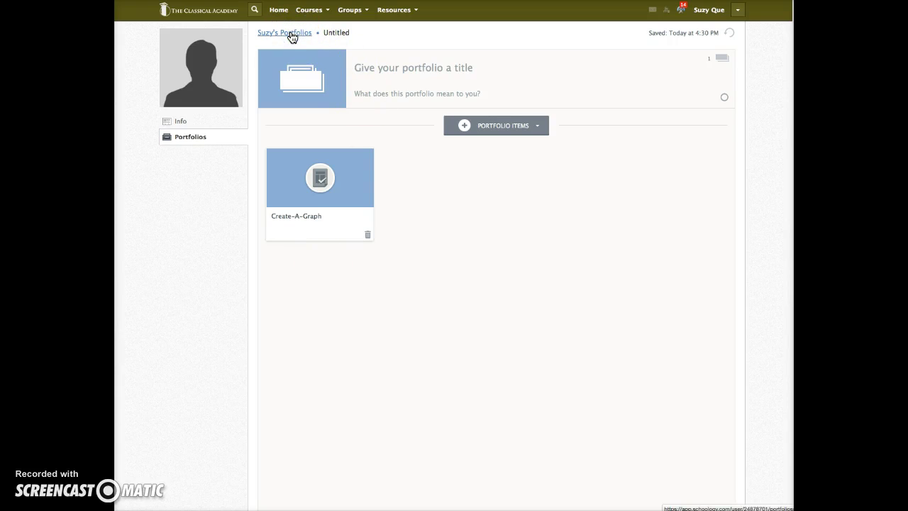
{"action": "left_click", "coordinate": [291, 36]}
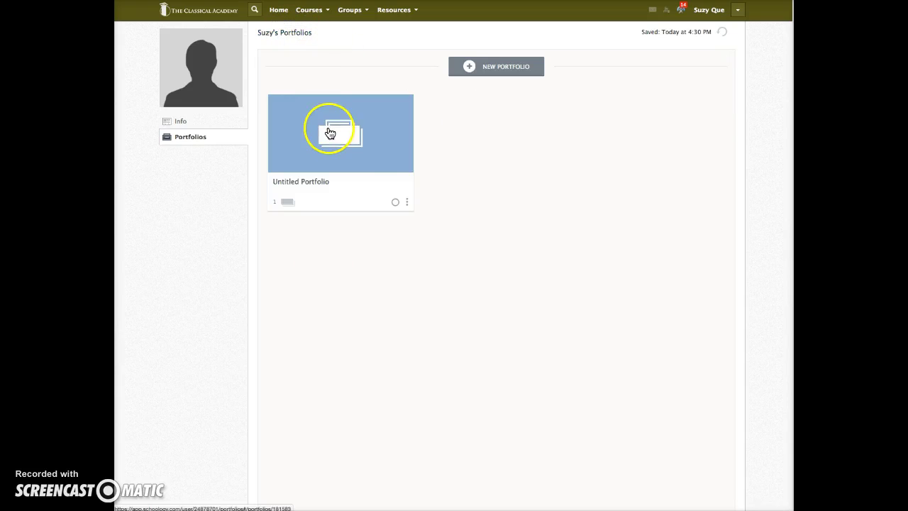
{"action": "left_click", "coordinate": [408, 203]}
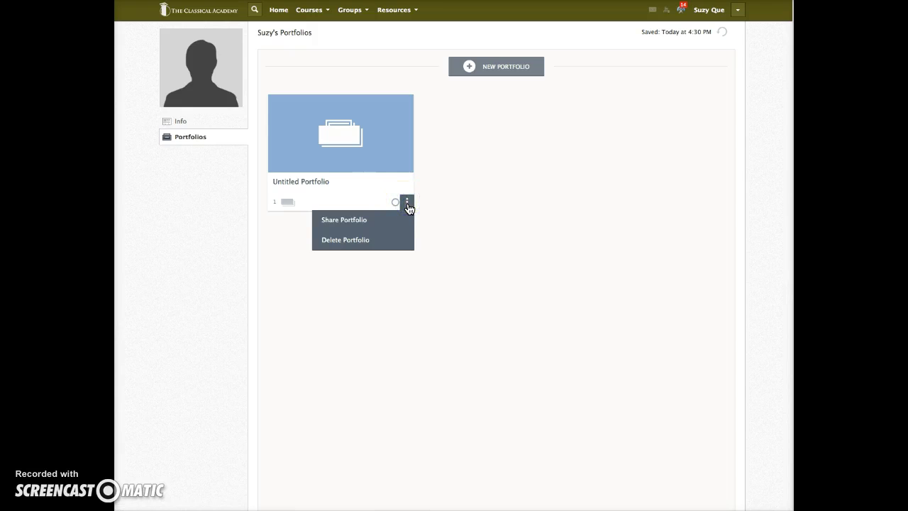
{"action": "left_click", "coordinate": [368, 225]}
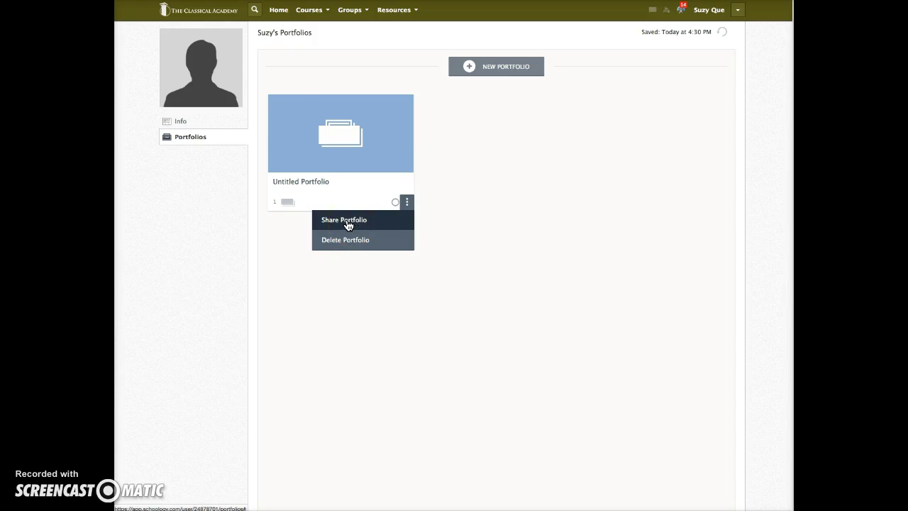
{"action": "left_click", "coordinate": [353, 224]}
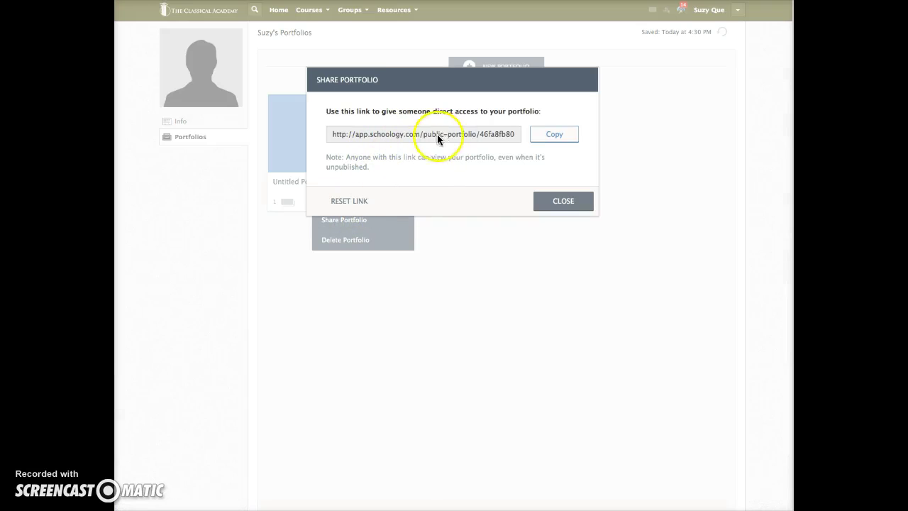